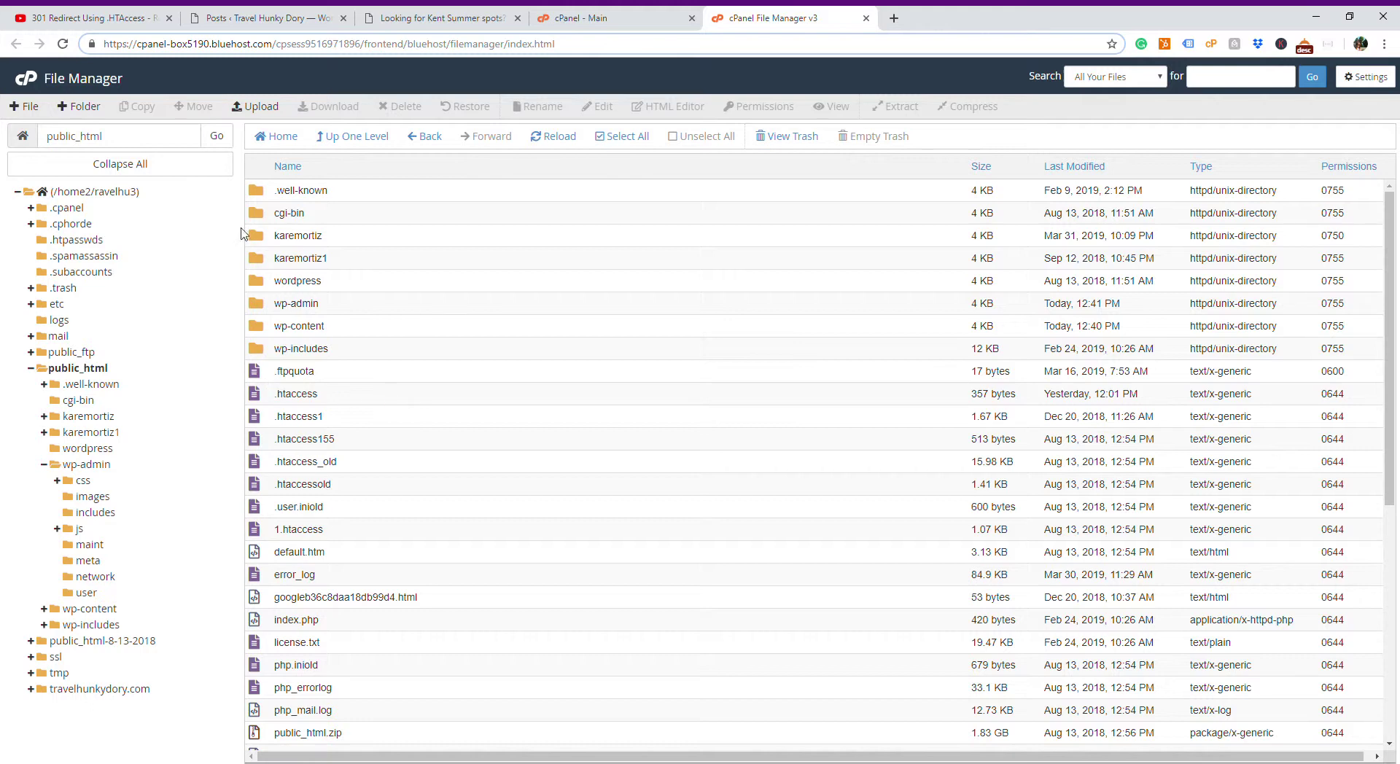
# Step: Browse the cPanel home page and the karemortiz1 folder, then return to the public_html listing
pyautogui.moveTo(417, 312); pyautogui.dragTo(255, 213)
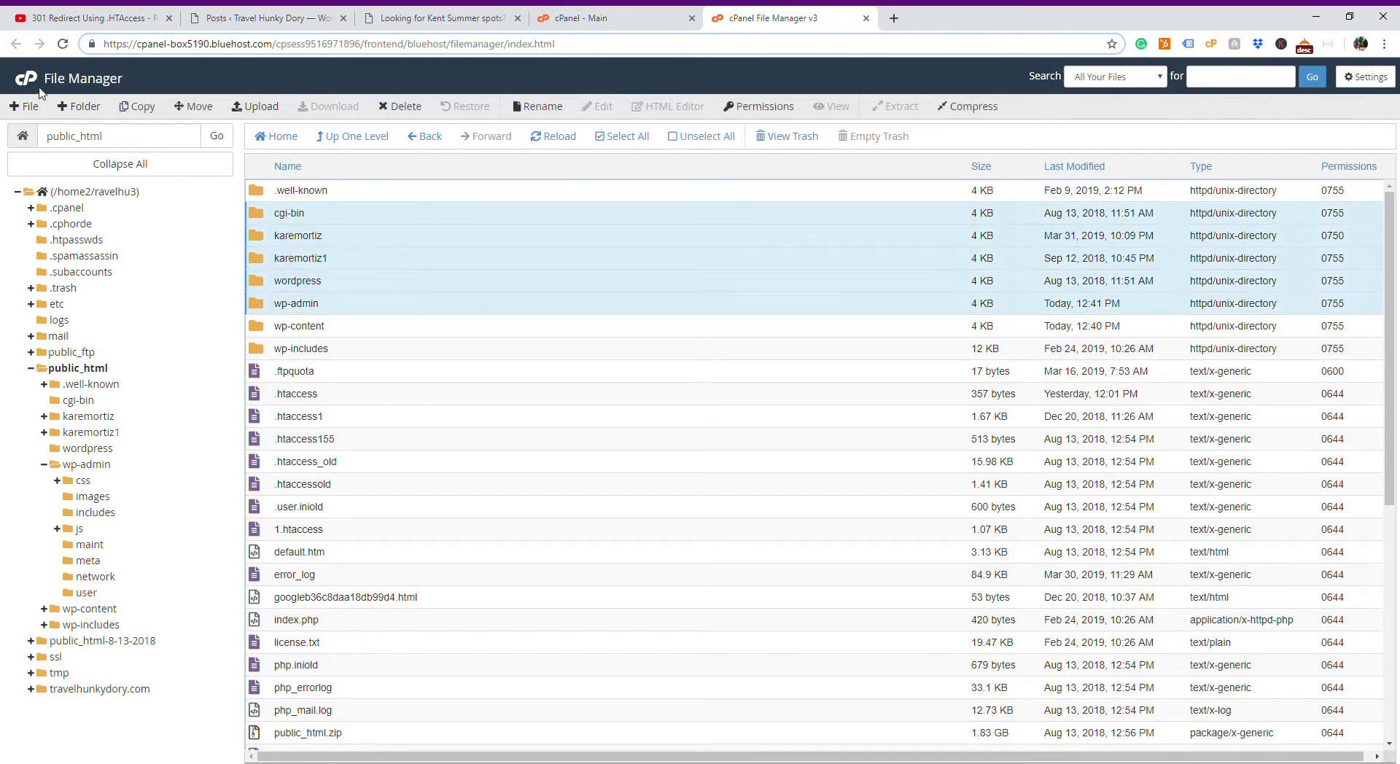
pyautogui.click(645, 21)
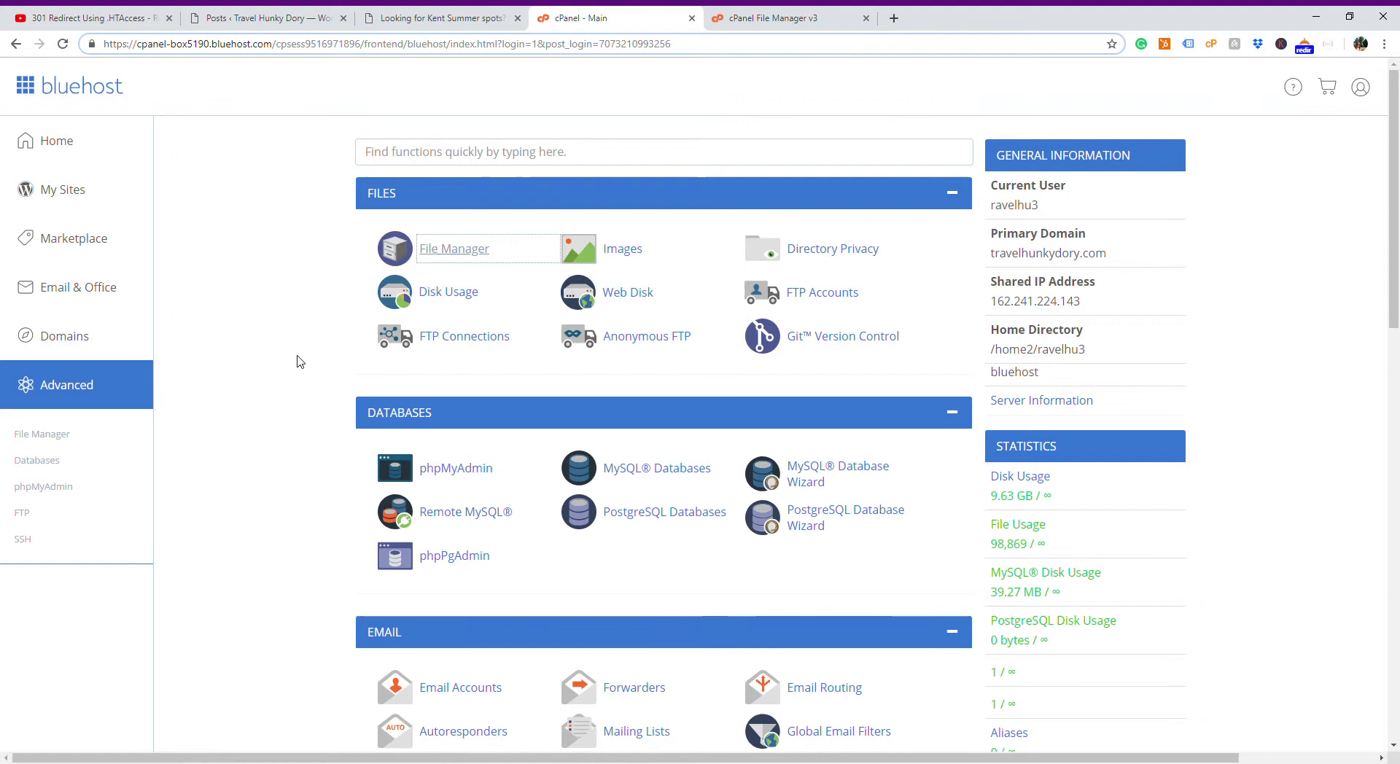
pyautogui.click(771, 19)
pyautogui.click(633, 16)
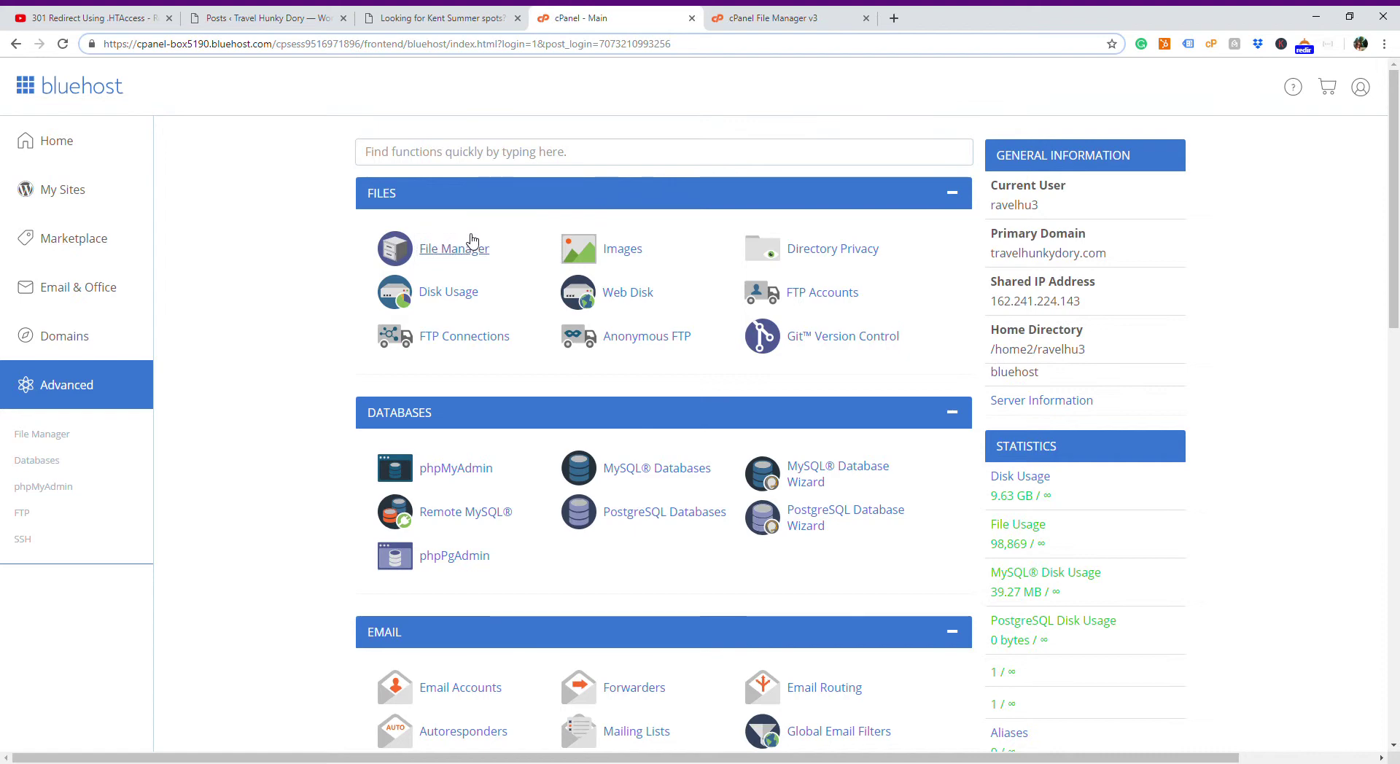
pyautogui.click(772, 20)
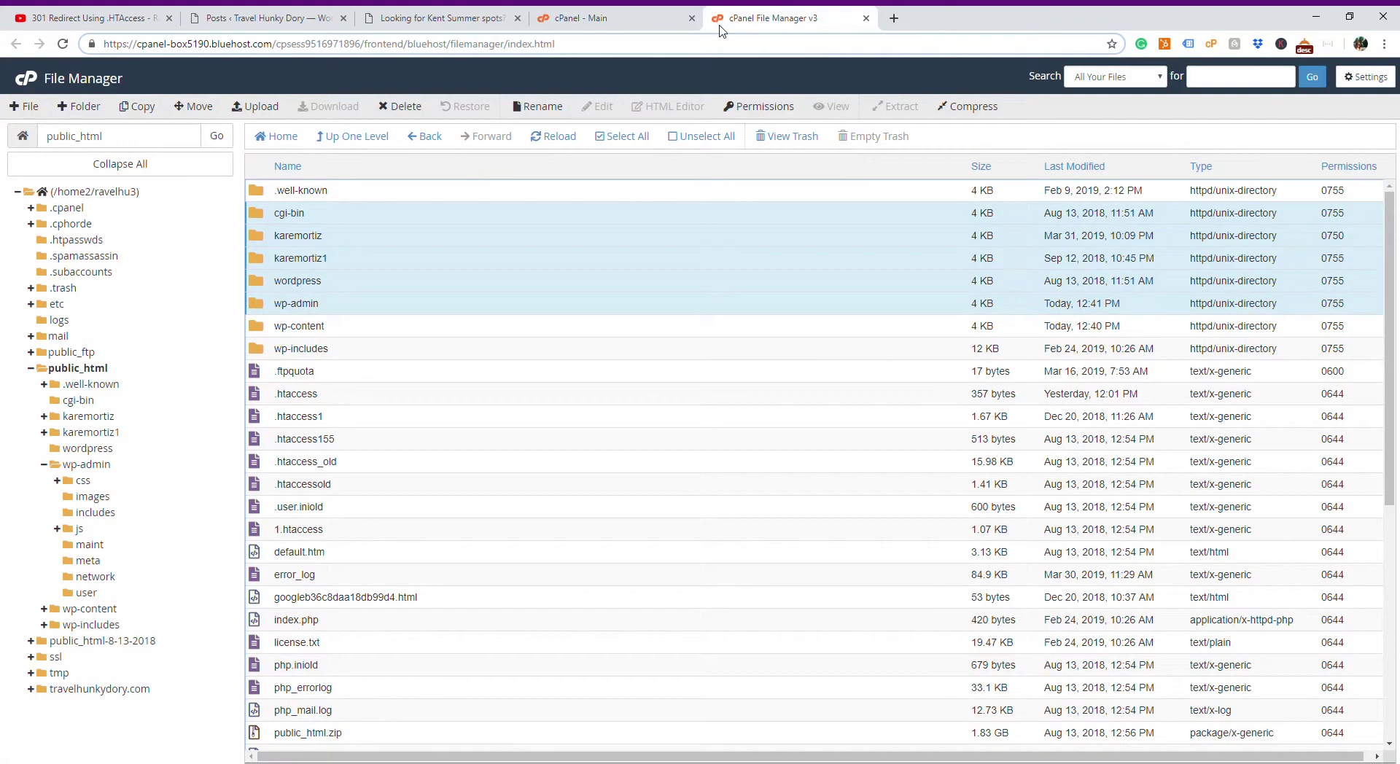
pyautogui.click(216, 434)
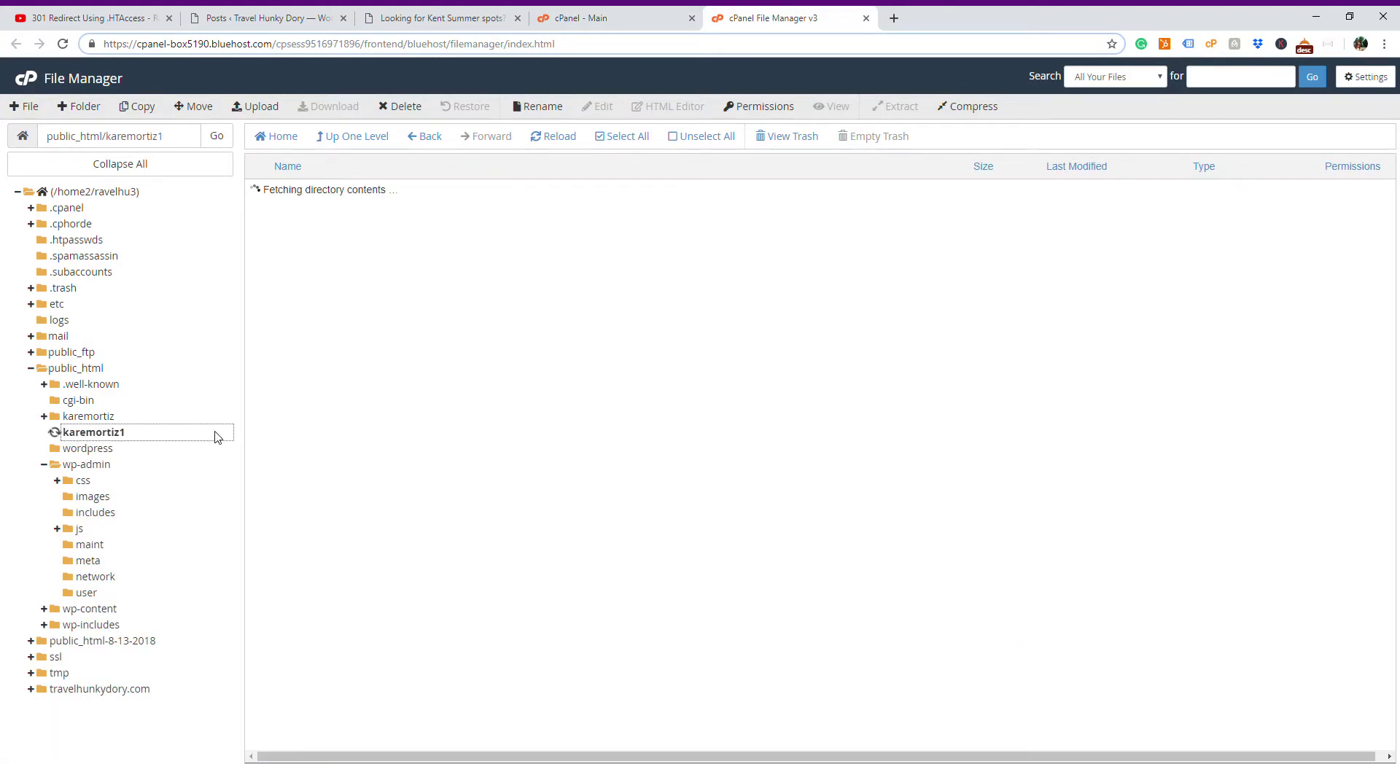
pyautogui.click(91, 370)
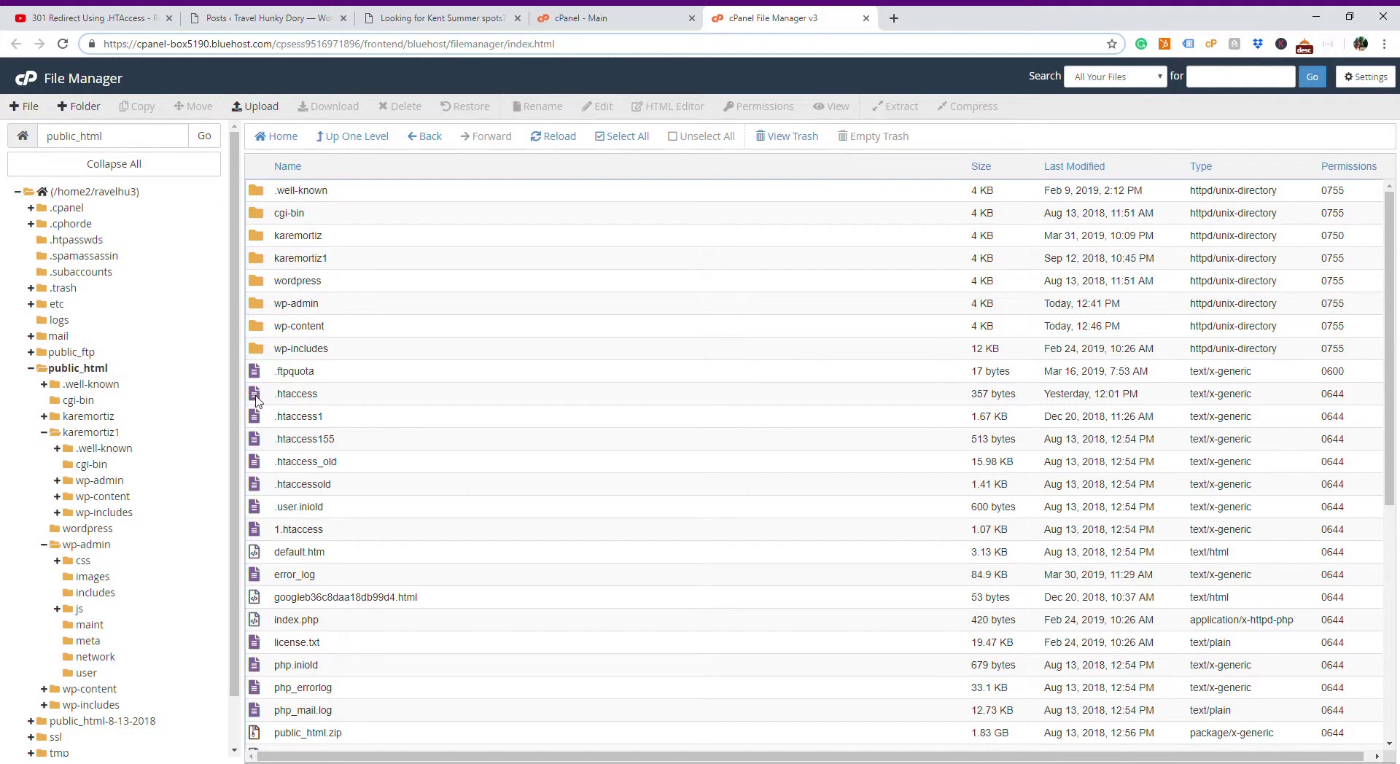
# Step: Copy the public_html .htaccess file into the wp-admin folder
pyautogui.click(256, 400)
pyautogui.rightClick(256, 401)
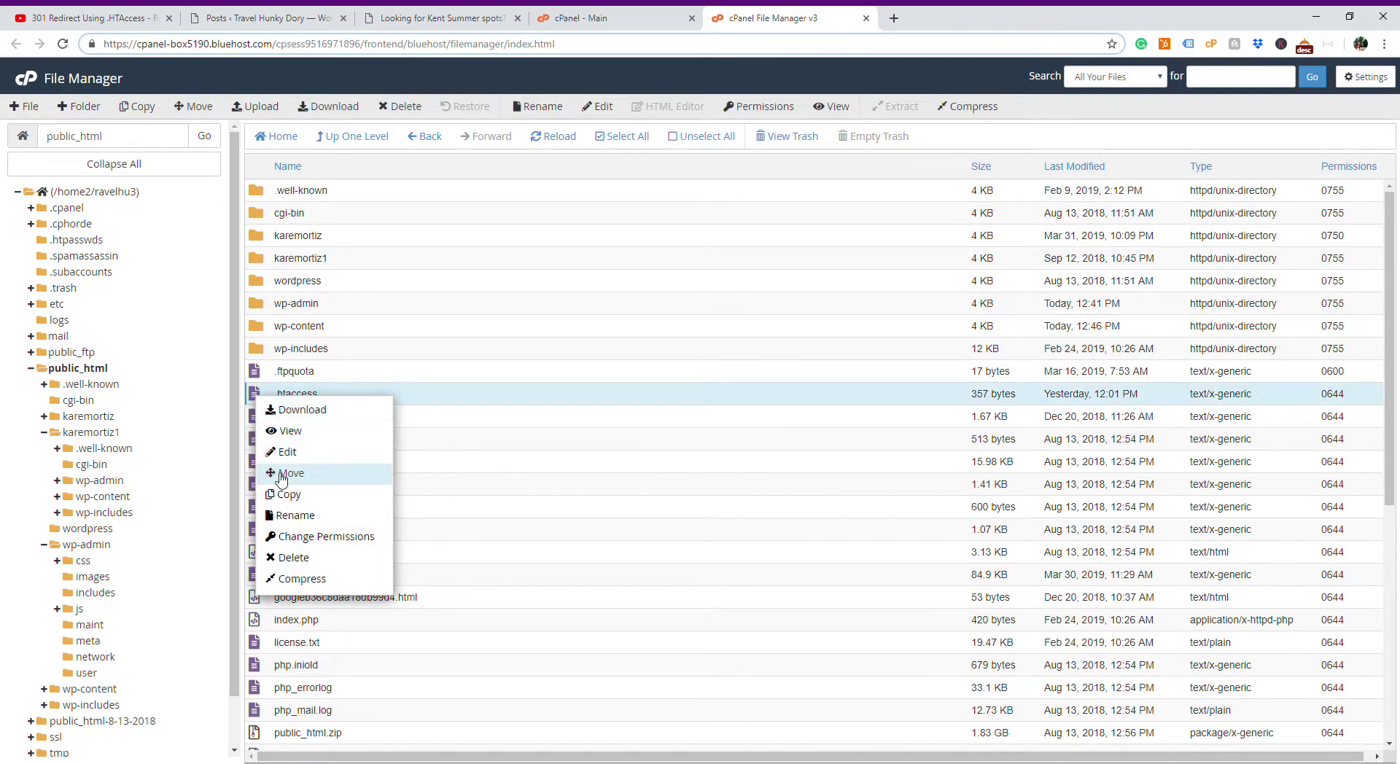
pyautogui.click(288, 495)
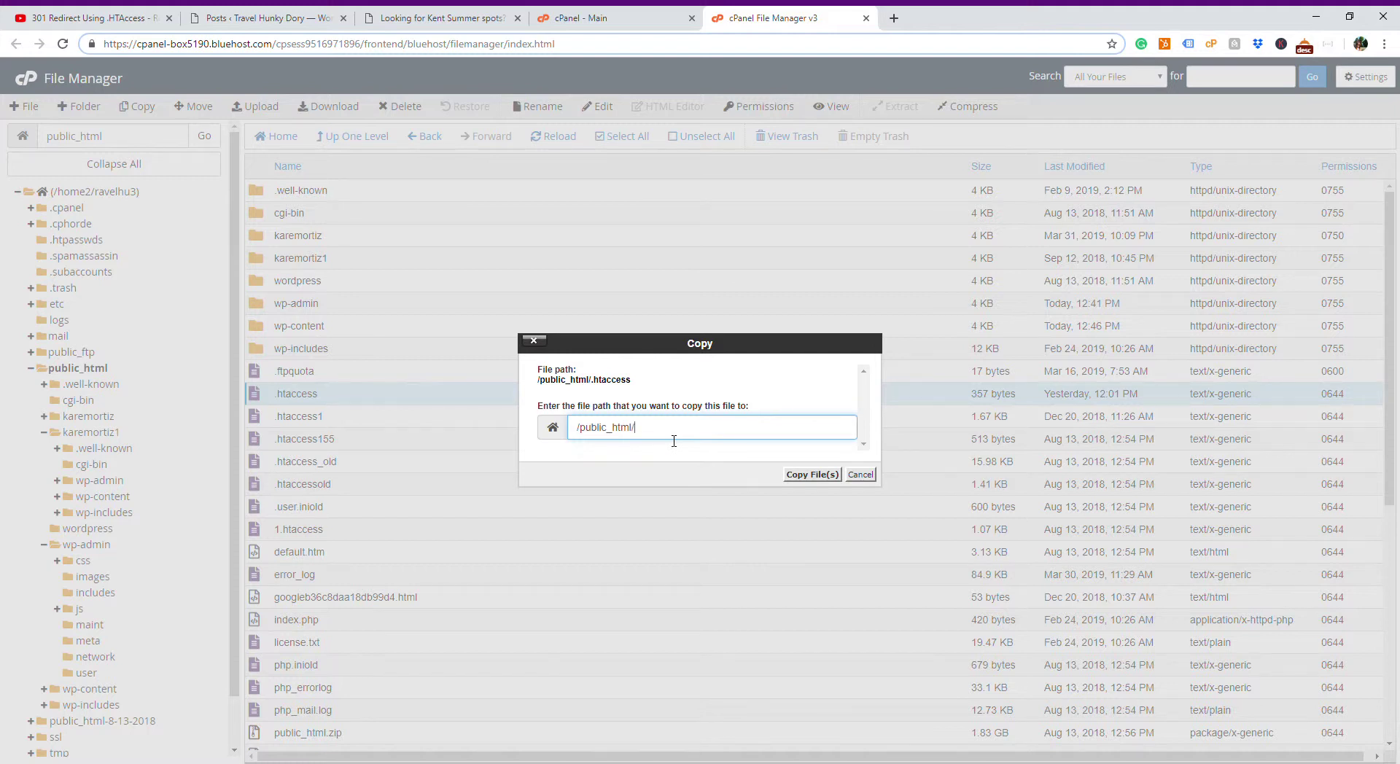
pyautogui.write('wp-admin/')
pyautogui.click(800, 475)
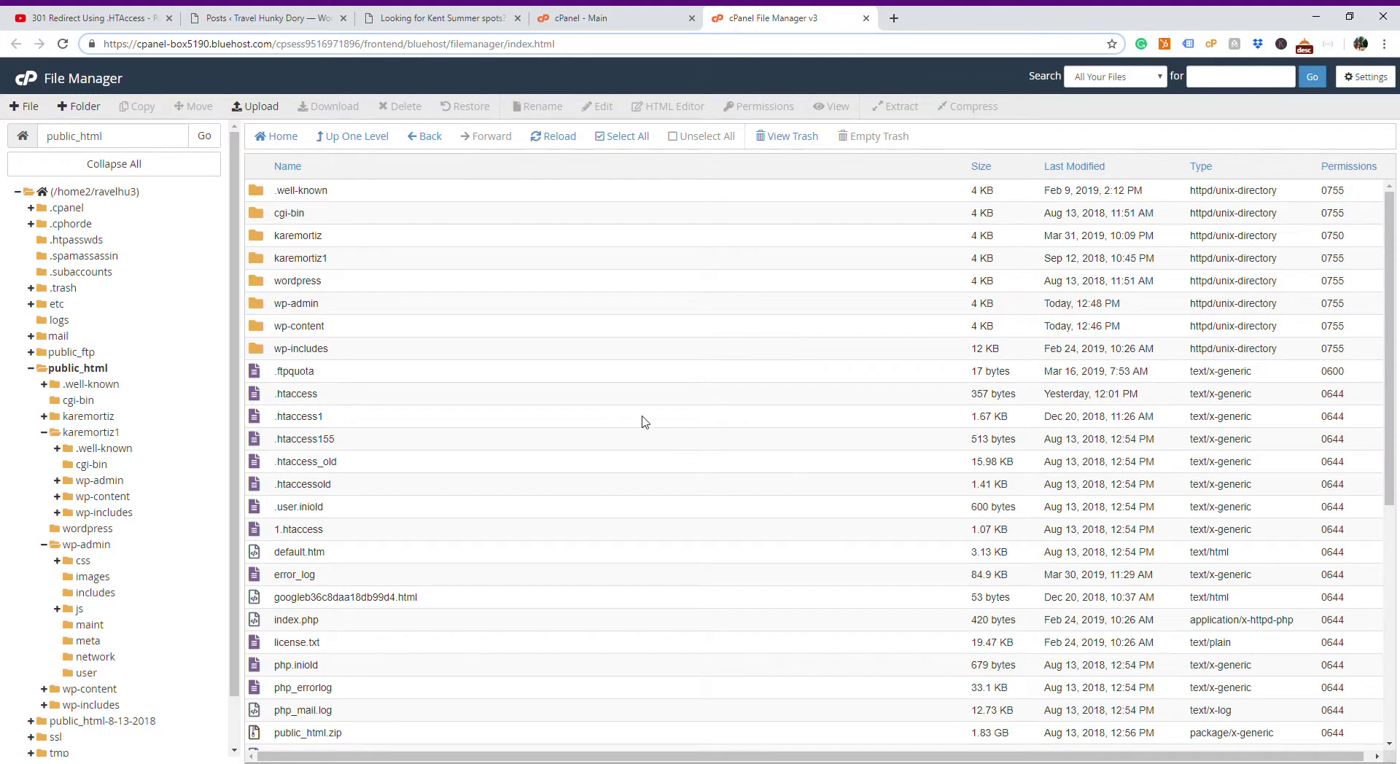
# Step: In wp-admin, rename the copied .htaccess by adding -bkp, making it .htaccess-bkp
pyautogui.doubleClick(331, 309)
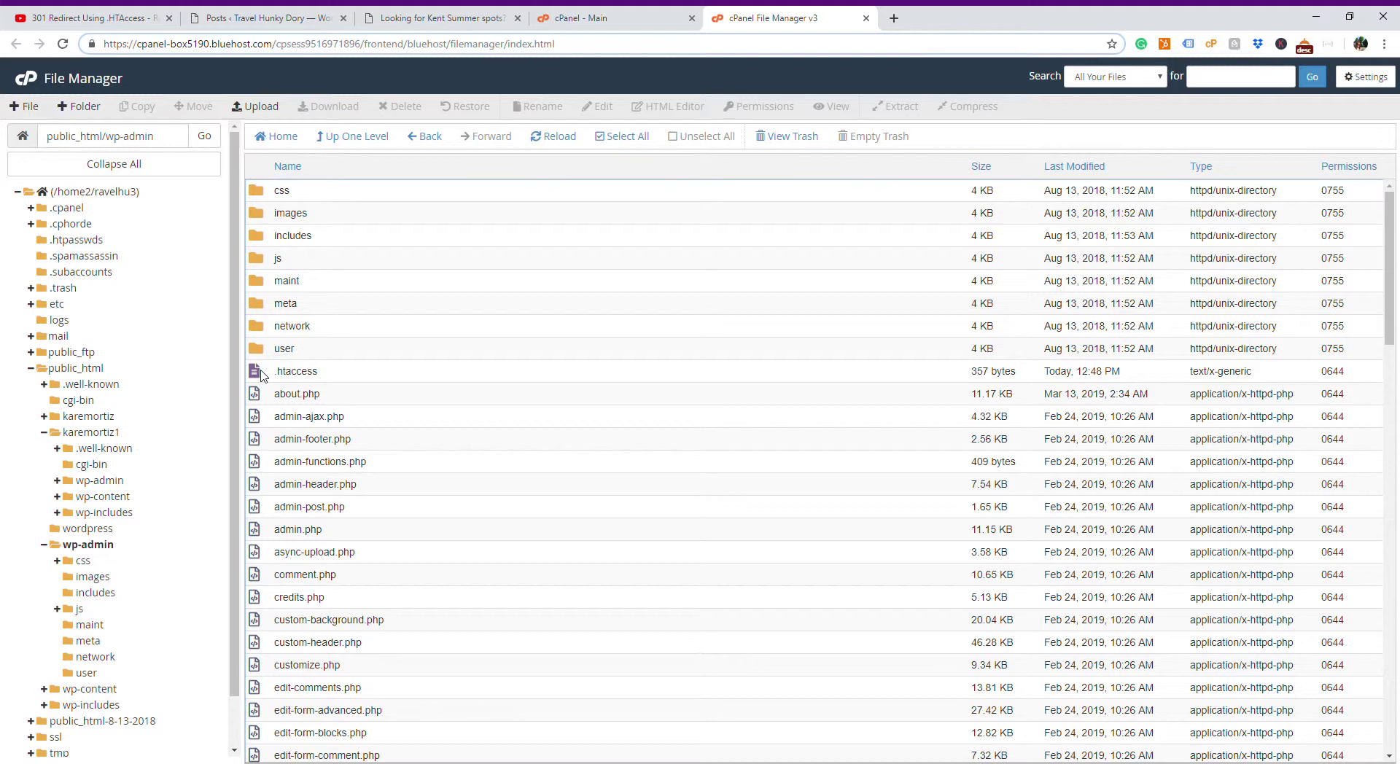
pyautogui.click(261, 373)
pyautogui.rightClick(261, 374)
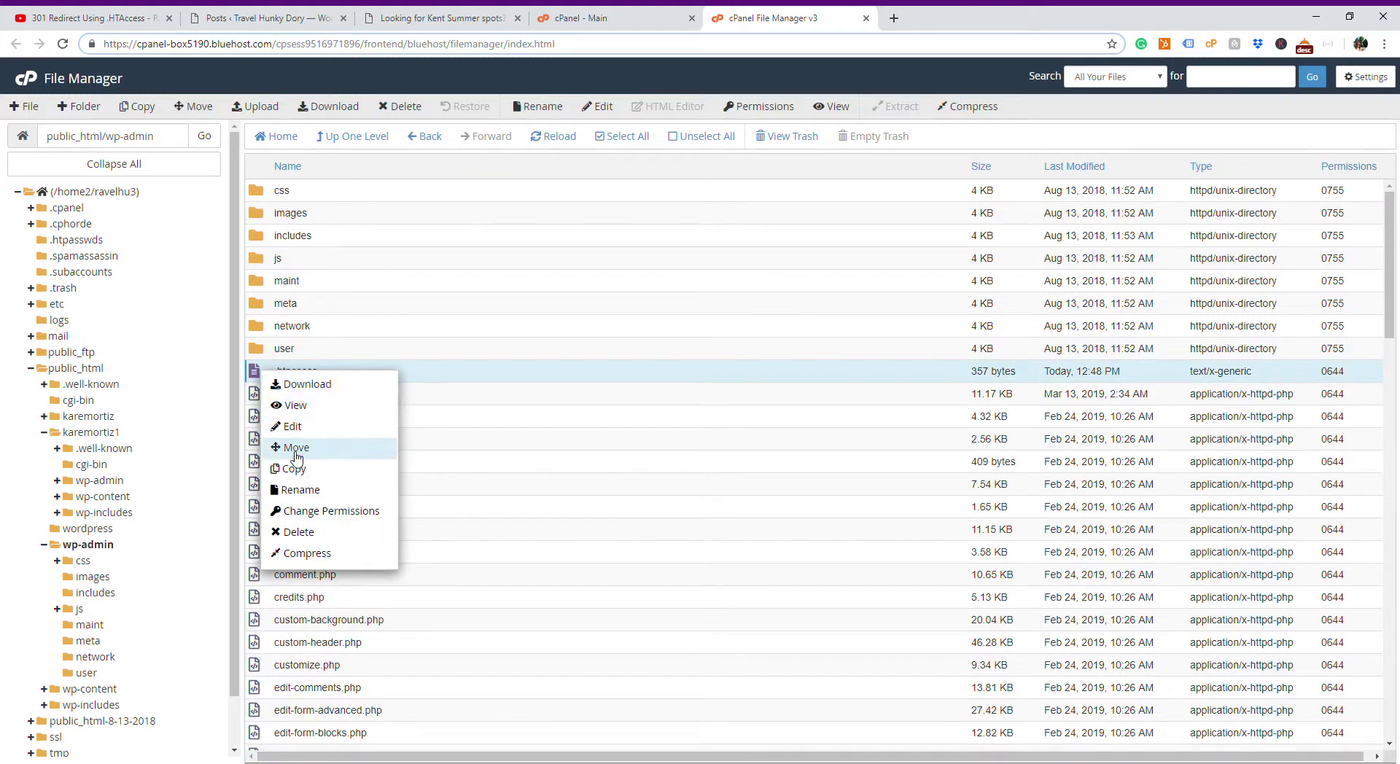
pyautogui.click(310, 490)
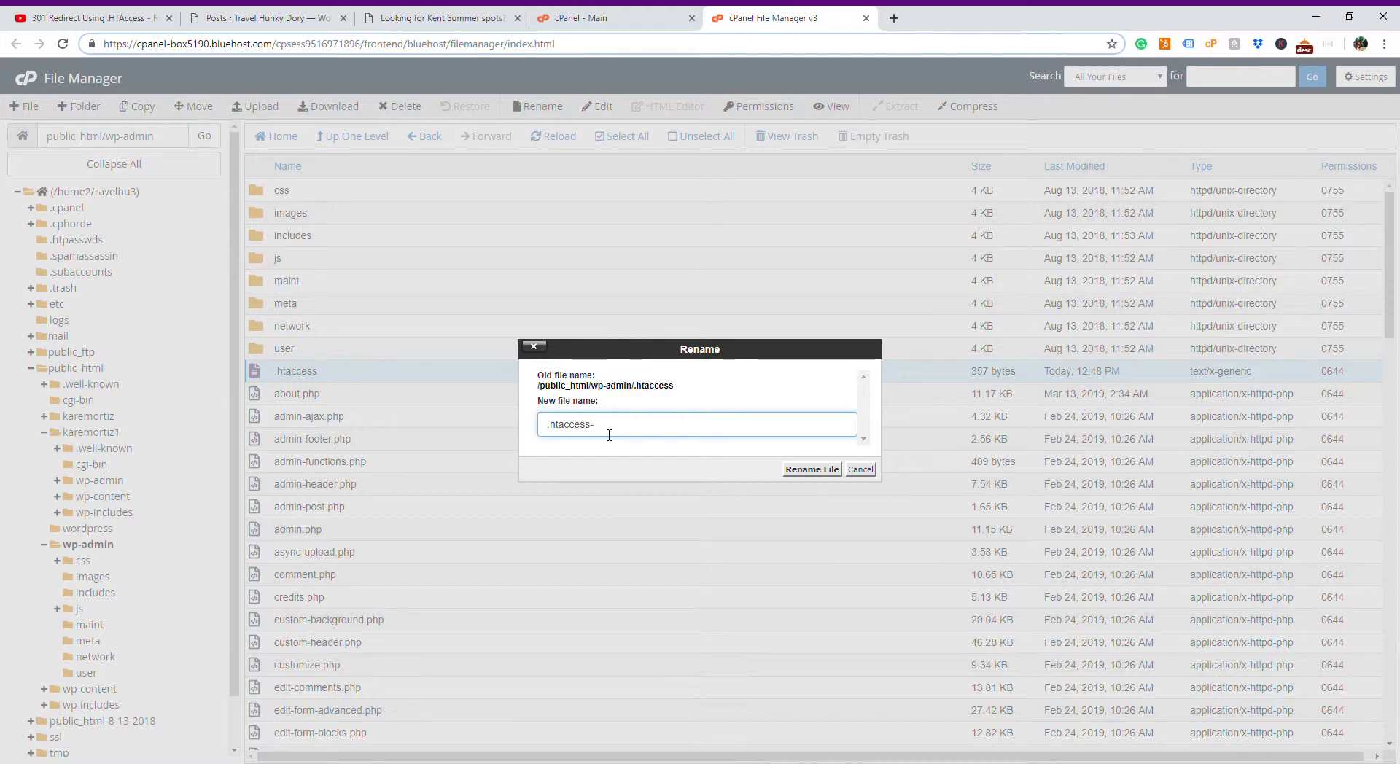
pyautogui.write('-bkp')
pyautogui.click(803, 470)
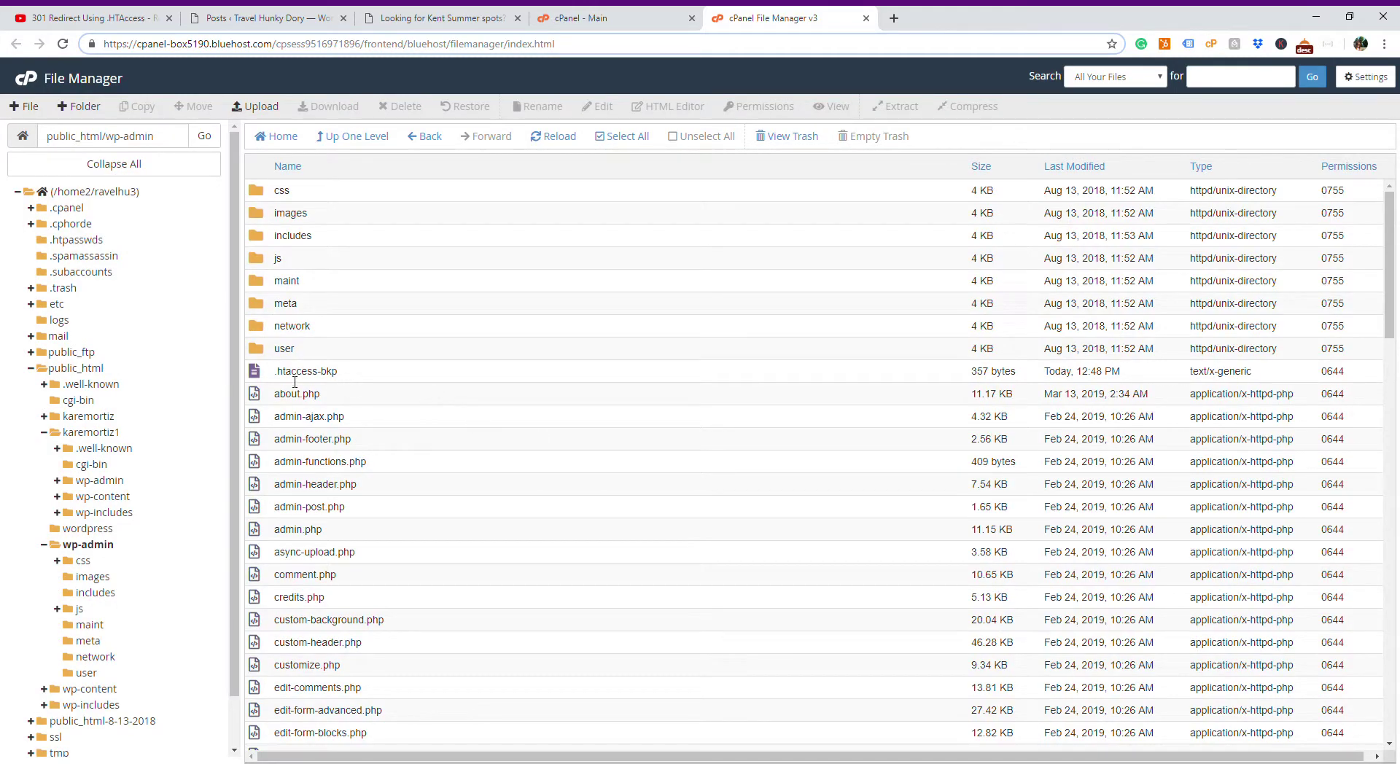
# Step: Move .htaccess-bkp from wp-admin to /public_html, dropping wp-admin from the destination path
pyautogui.click(259, 375)
pyautogui.rightClick(259, 375)
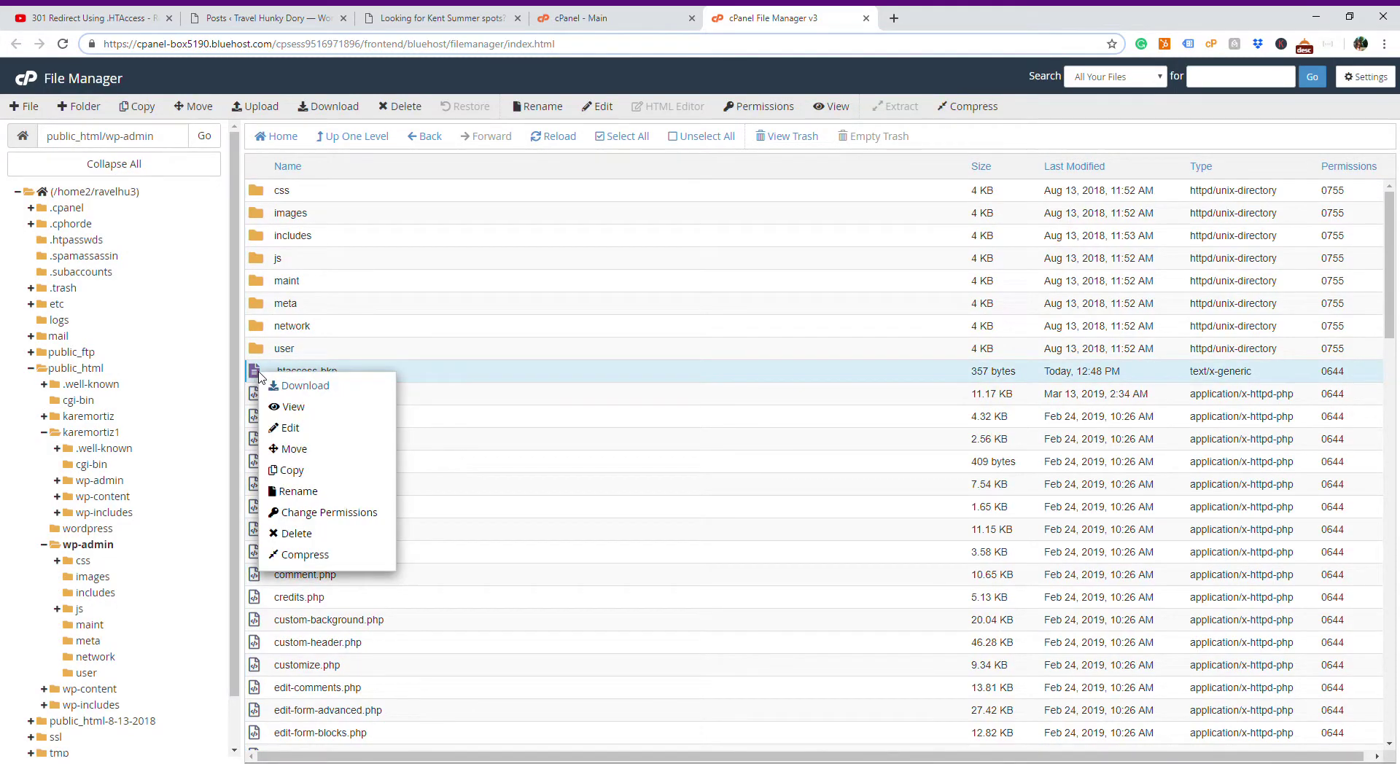
pyautogui.click(292, 448)
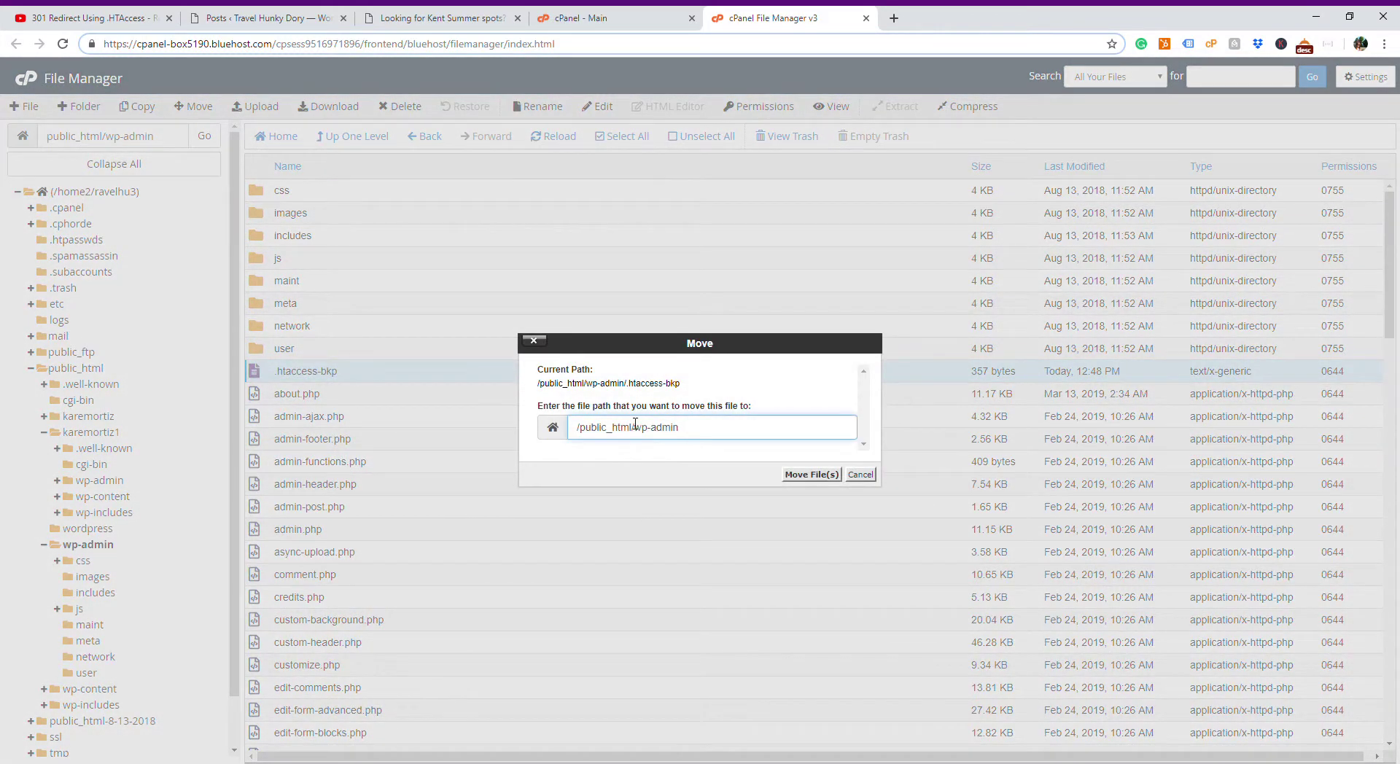
pyautogui.press('BackSpace')
pyautogui.press('BackSpace')
pyautogui.press('BackSpace')
pyautogui.press('BackSpace')
pyautogui.press('BackSpace')
pyautogui.press('BackSpace')
pyautogui.press('BackSpace')
pyautogui.press('BackSpace')
pyautogui.click(810, 475)
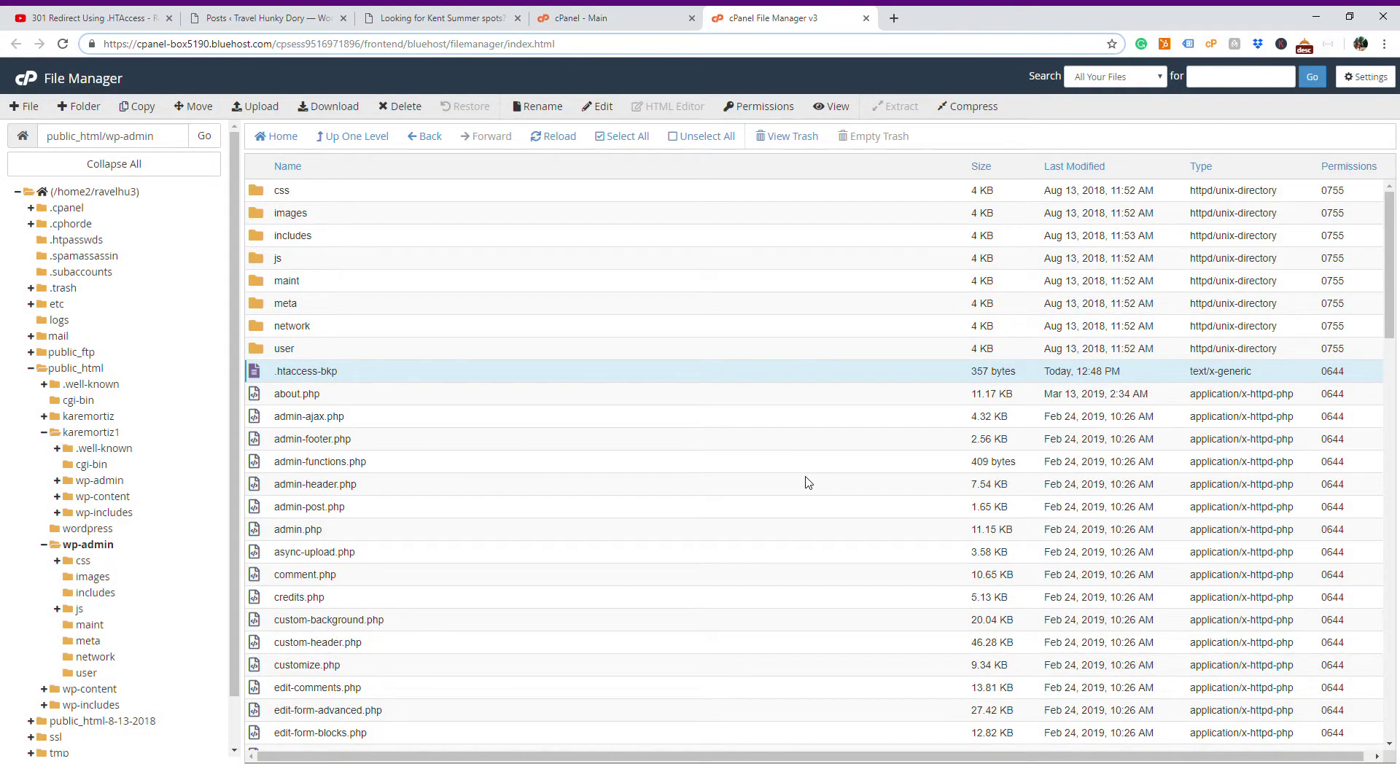
# Step: Show public_html and select .htaccess-bkp (357 bytes), listed beside the original .htaccess
pyautogui.click(91, 369)
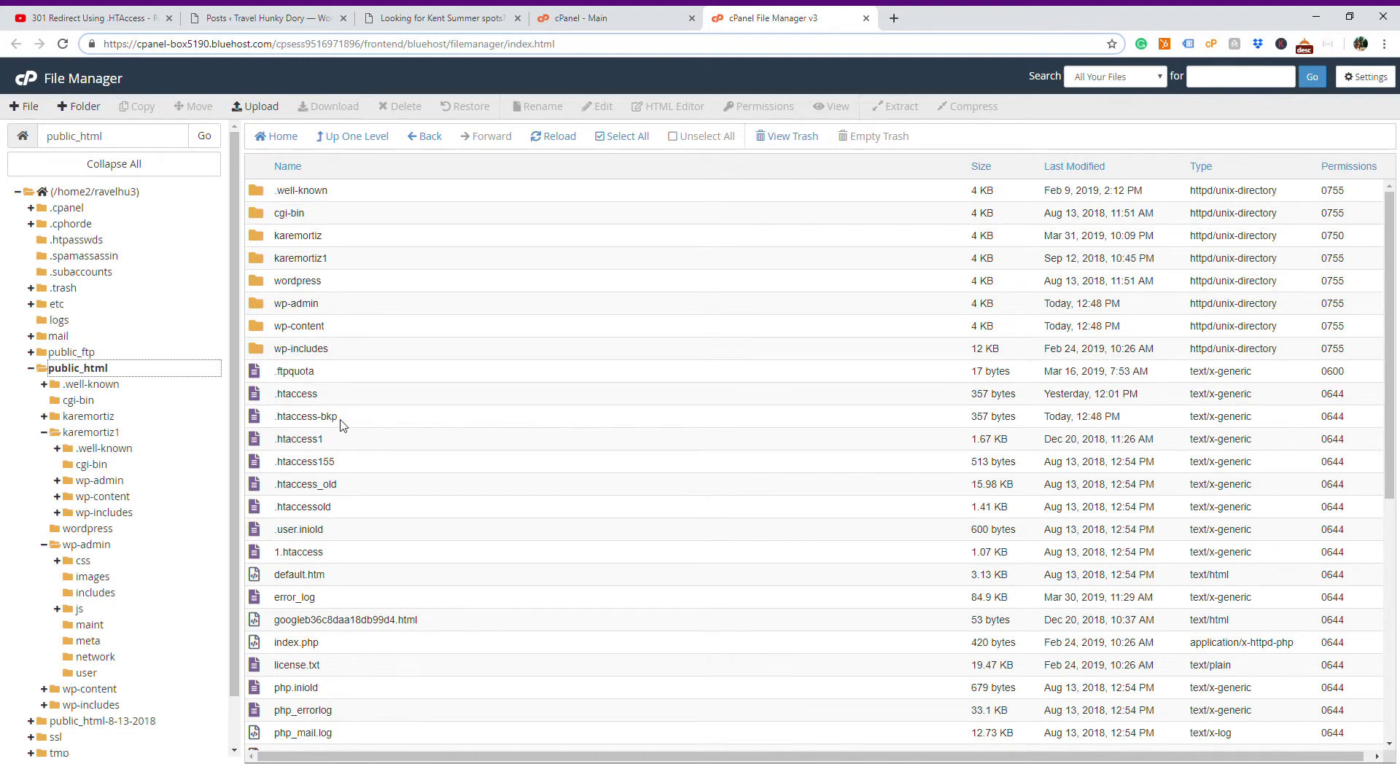
pyautogui.click(260, 423)
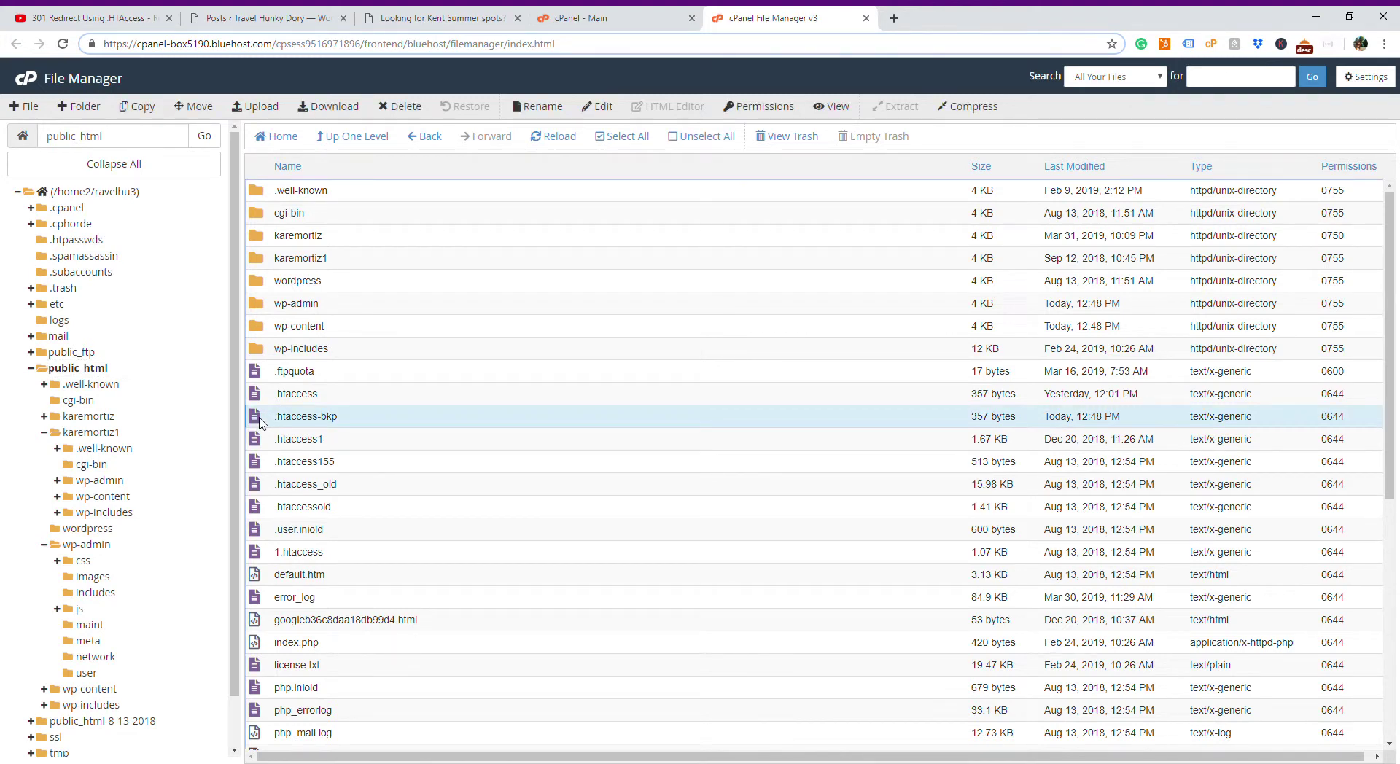
pyautogui.rightClick(260, 421)
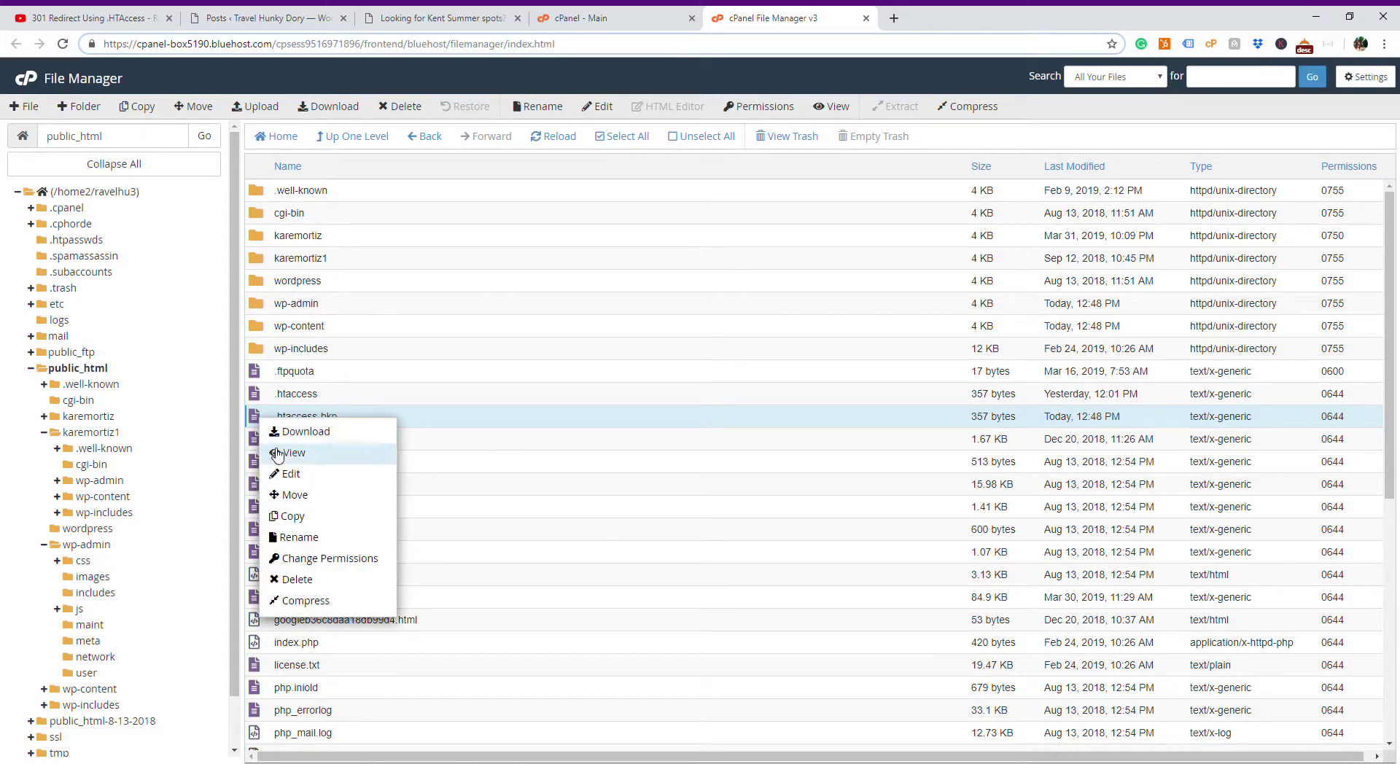
pyautogui.click(311, 540)
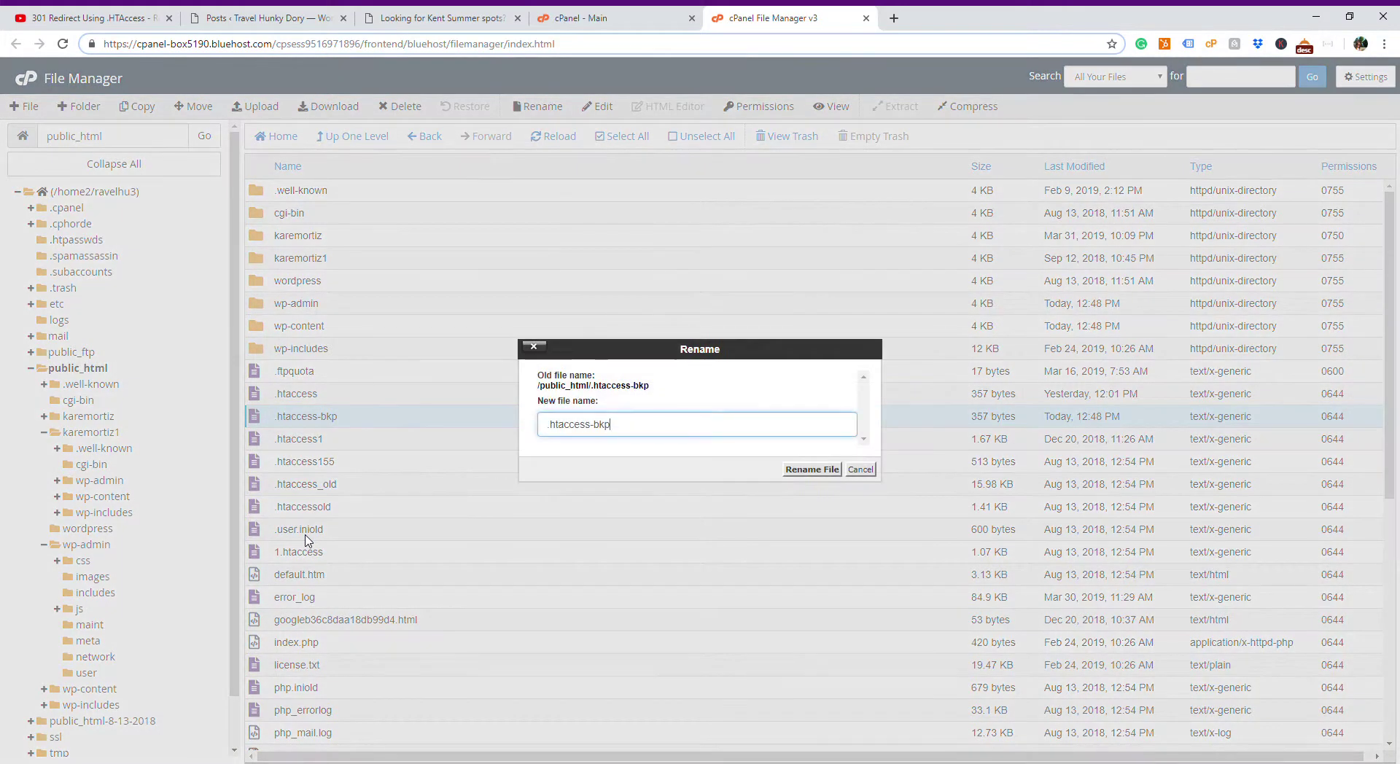
pyautogui.doubleClick(605, 436)
pyautogui.click(860, 470)
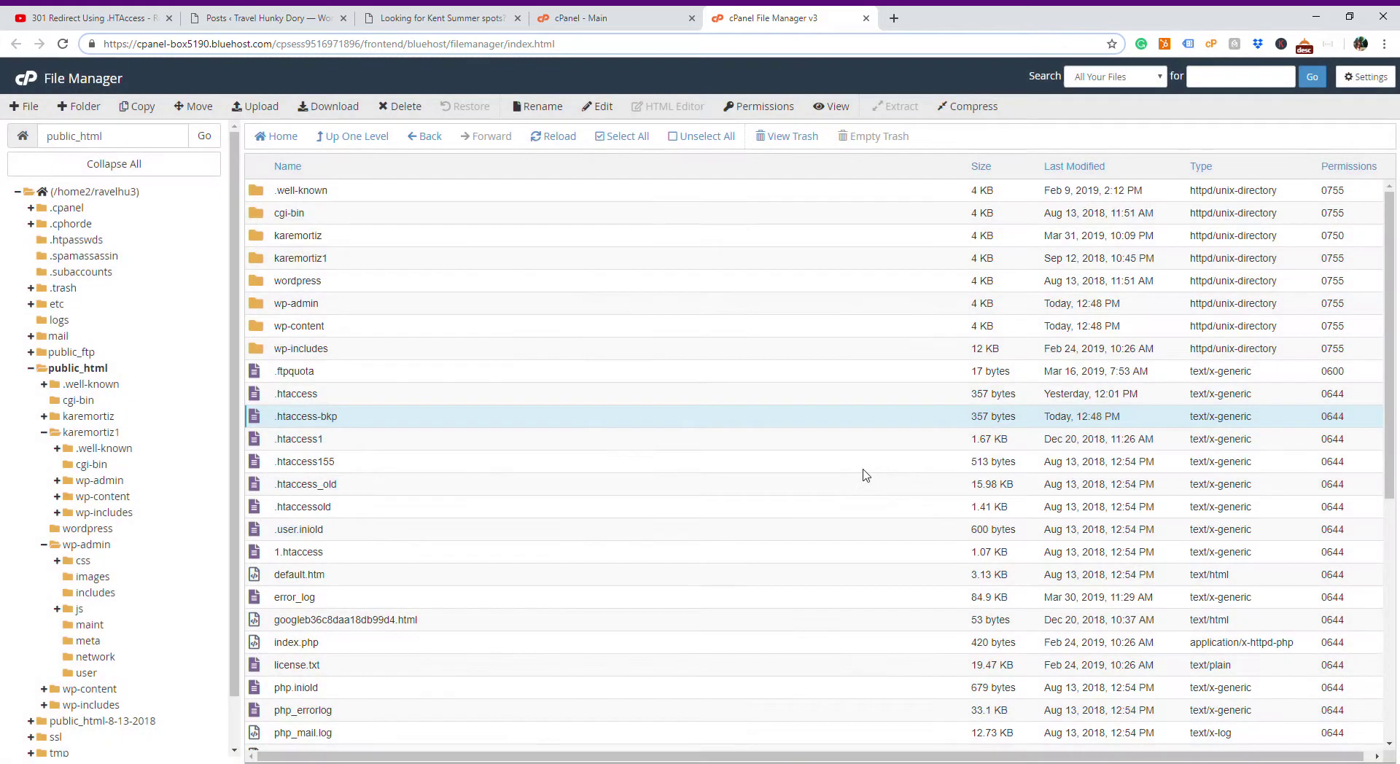